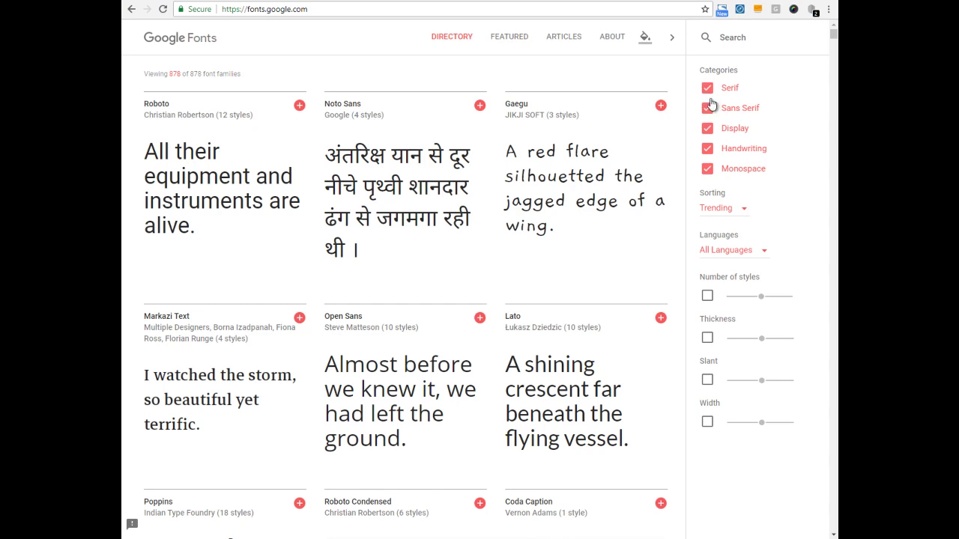
- Uncheck the Sans Serif, Display and Monospace categories, leaving 316 of 878 families, and scroll to Roboto Slab
{"action": "left_click", "coordinate": [708, 109]}
{"action": "left_click", "coordinate": [707, 128]}
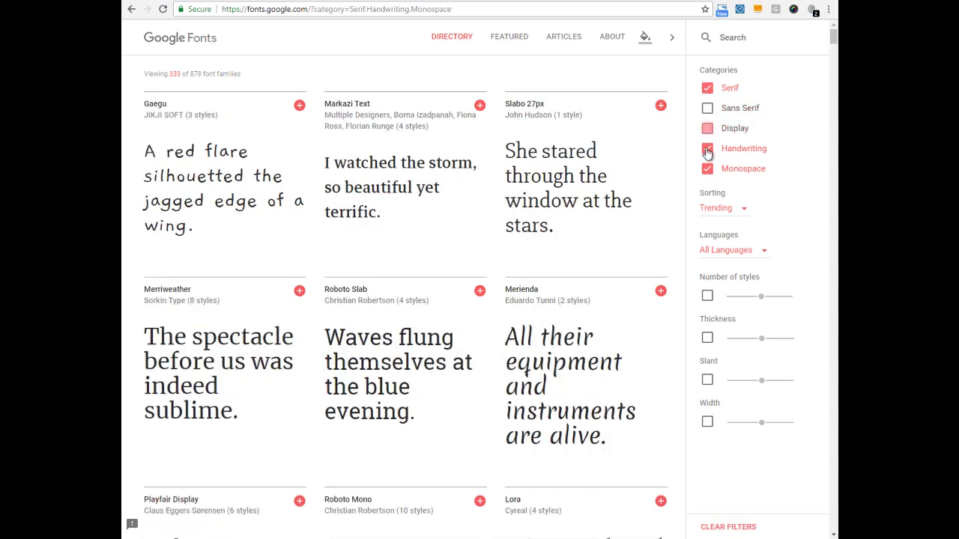
{"action": "left_click", "coordinate": [708, 168]}
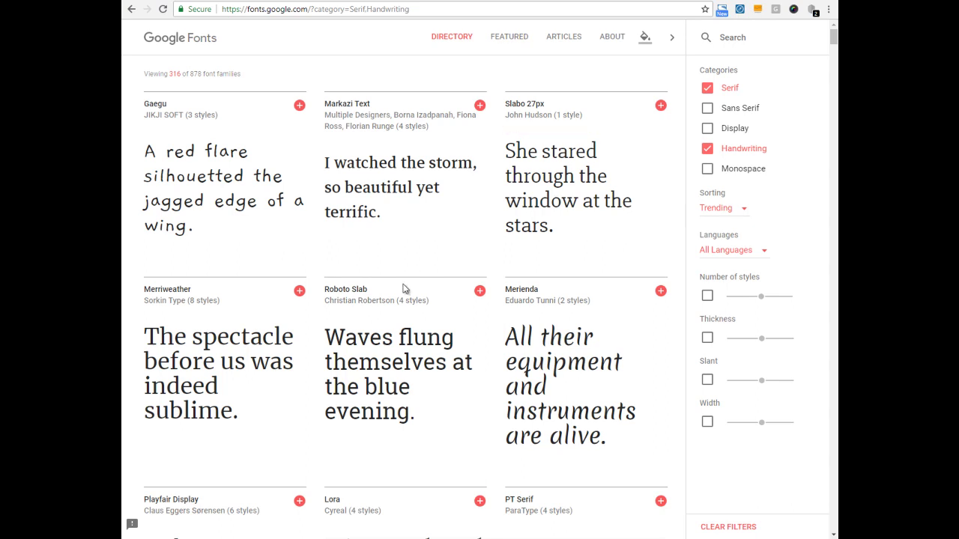
{"action": "scroll", "coordinate": [475, 315], "scroll_direction": "down", "scroll_amount": 3}
{"action": "scroll", "coordinate": [522, 257], "scroll_direction": "down", "scroll_amount": 3}
{"action": "scroll", "coordinate": [532, 254], "scroll_direction": "down", "scroll_amount": 5}
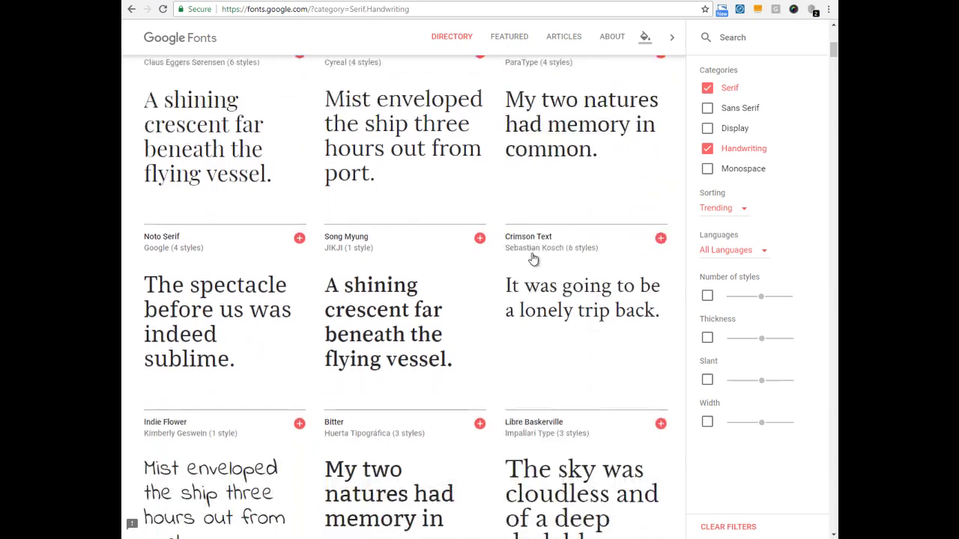
{"action": "scroll", "coordinate": [482, 259], "scroll_direction": "up", "scroll_amount": 4}
{"action": "scroll", "coordinate": [455, 249], "scroll_direction": "up", "scroll_amount": 5}
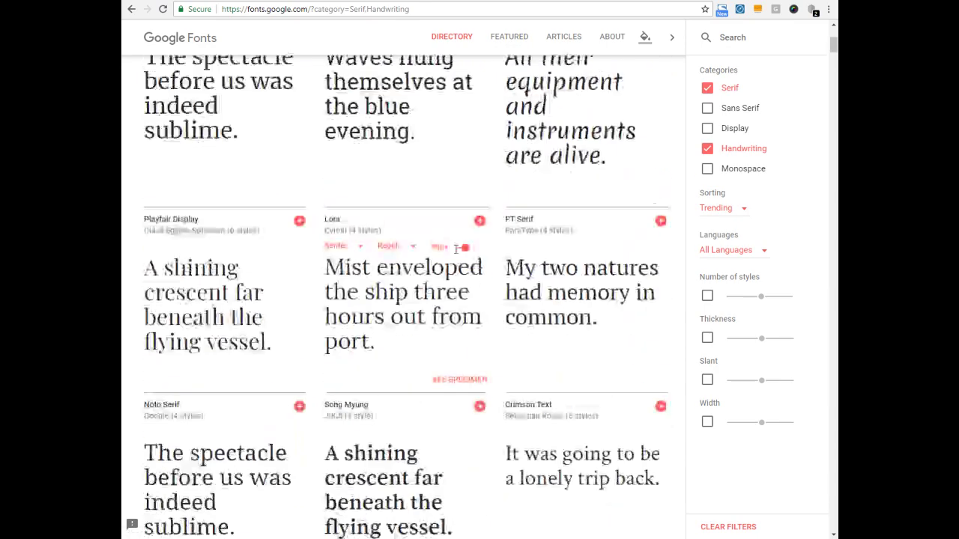
- Set the Roboto Slab card to Bold 700 and try the paragraph and numerals samples
{"action": "mouse_move", "coordinate": [380, 185]}
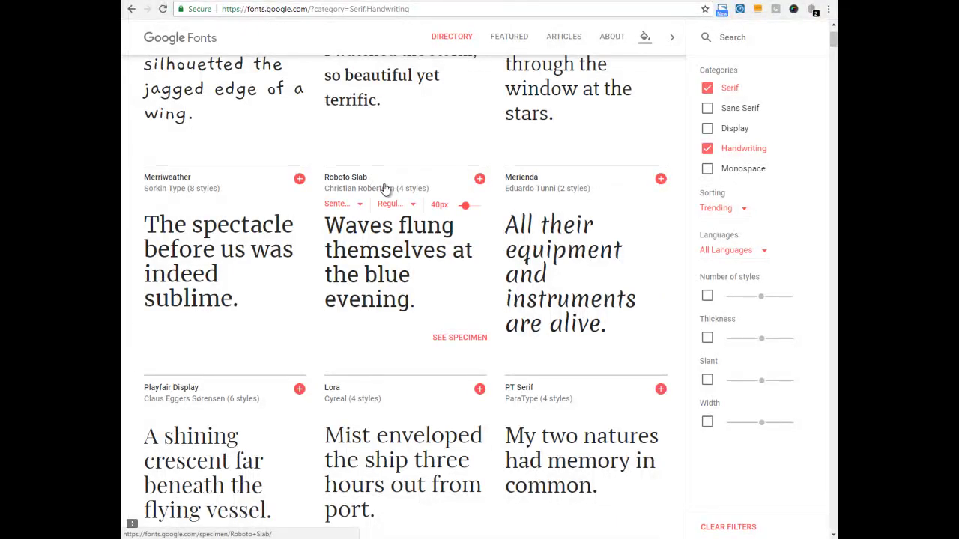
{"action": "left_click", "coordinate": [415, 209]}
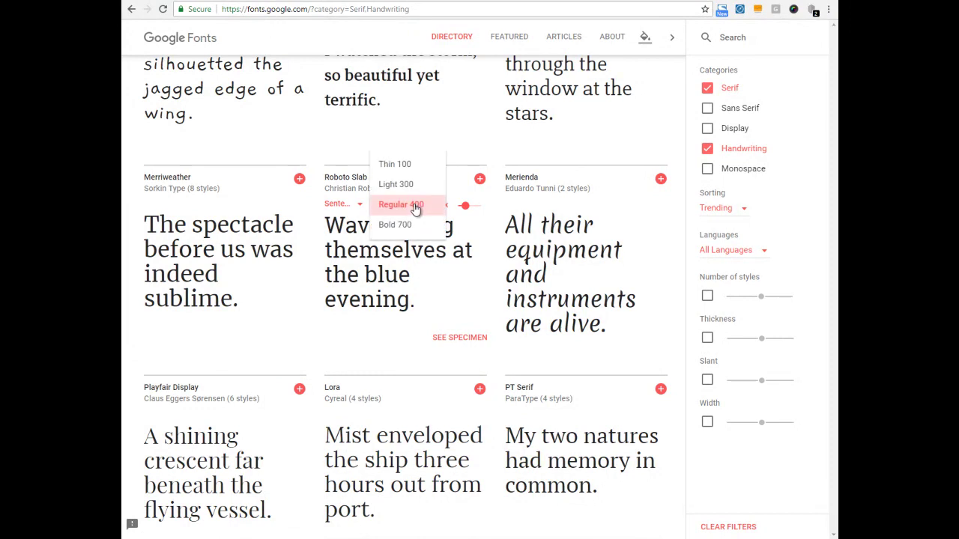
{"action": "left_click", "coordinate": [403, 223]}
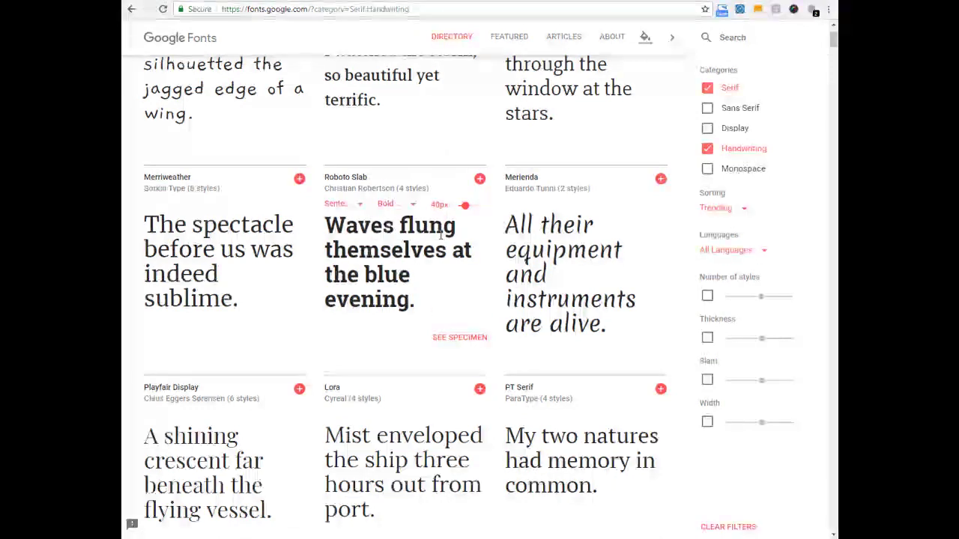
{"action": "left_click", "coordinate": [361, 206]}
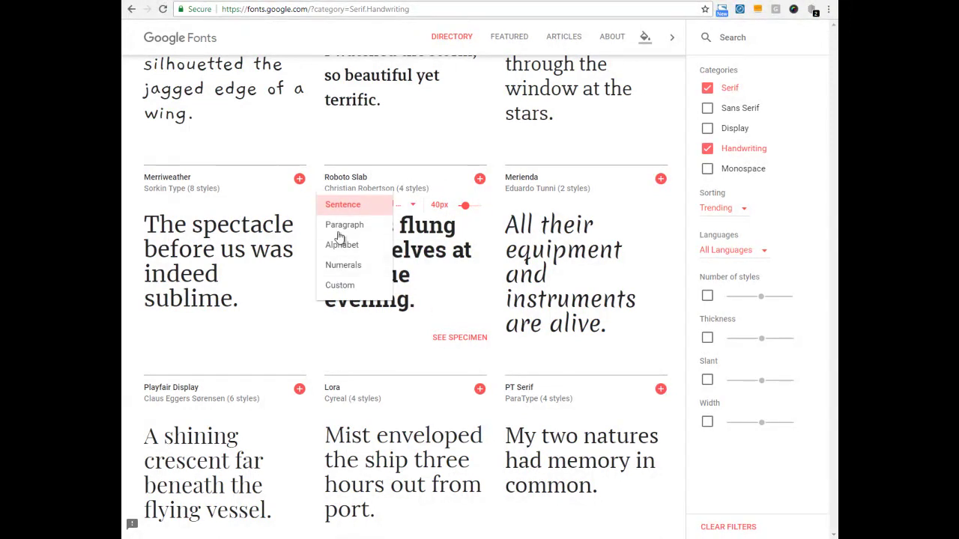
{"action": "left_click", "coordinate": [346, 225]}
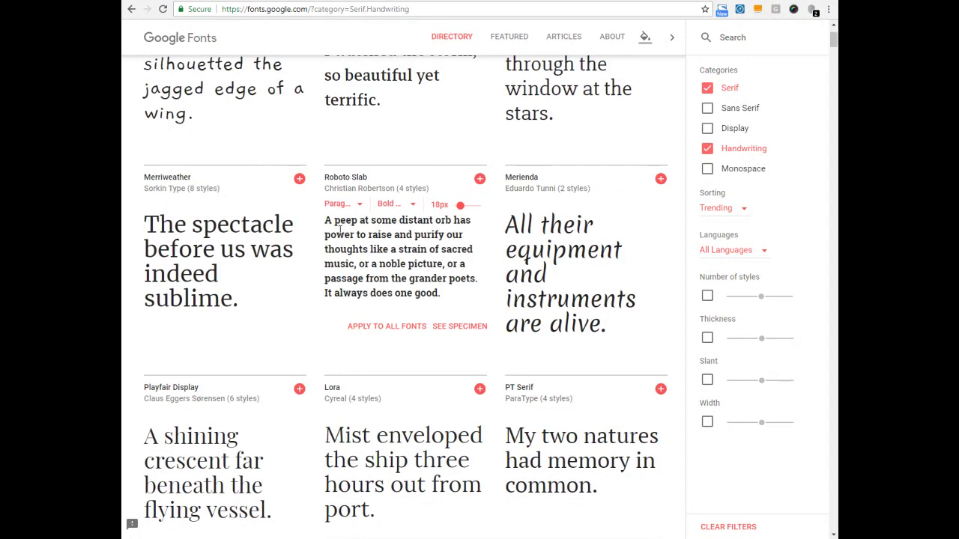
{"action": "left_click", "coordinate": [355, 207]}
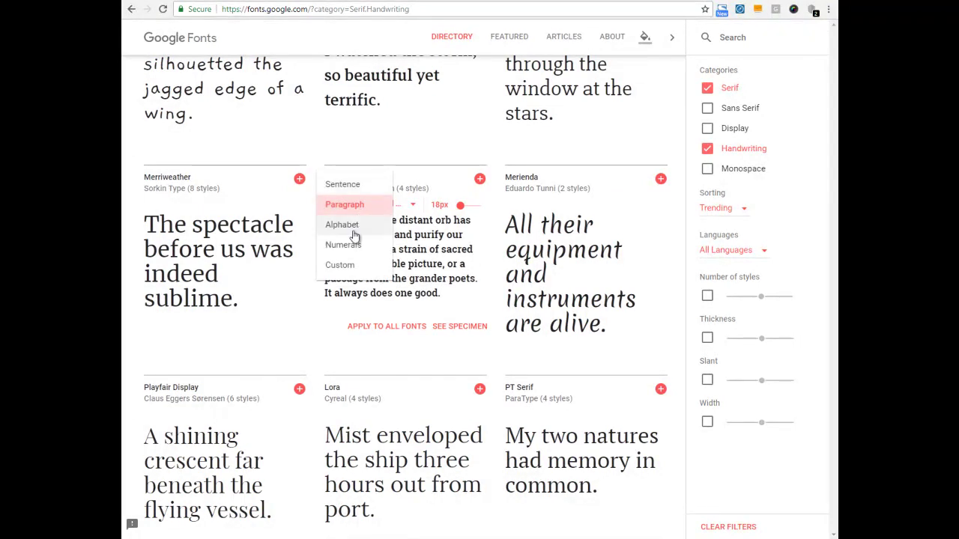
{"action": "left_click", "coordinate": [349, 246]}
- Switch back to the sentence sample and replace it with 'Font Combinations'
{"action": "left_click", "coordinate": [358, 207]}
{"action": "left_click", "coordinate": [342, 143]}
{"action": "left_click_drag", "start_coordinate": [412, 276], "coordinate": [323, 216]}
{"action": "type", "text": "Fon"}
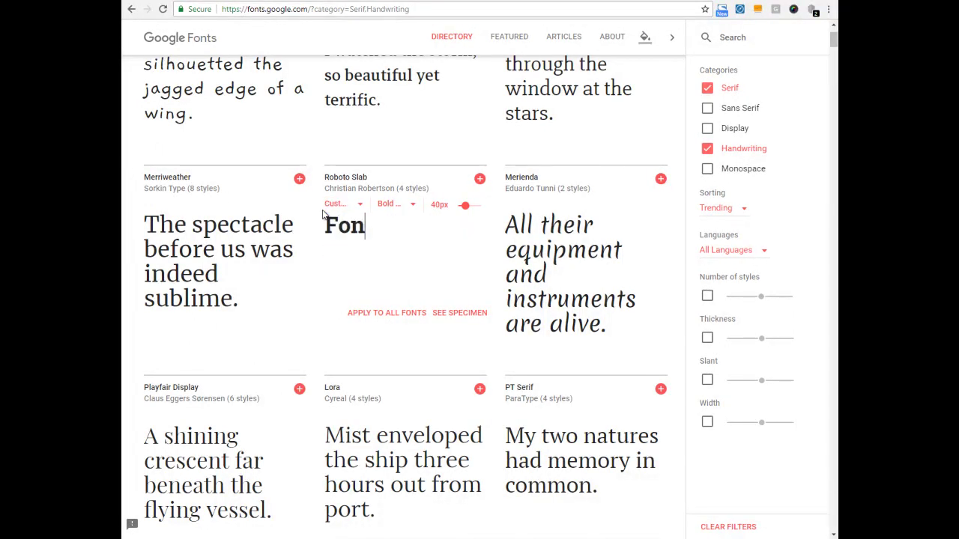
{"action": "type", "text": "t Combi"}
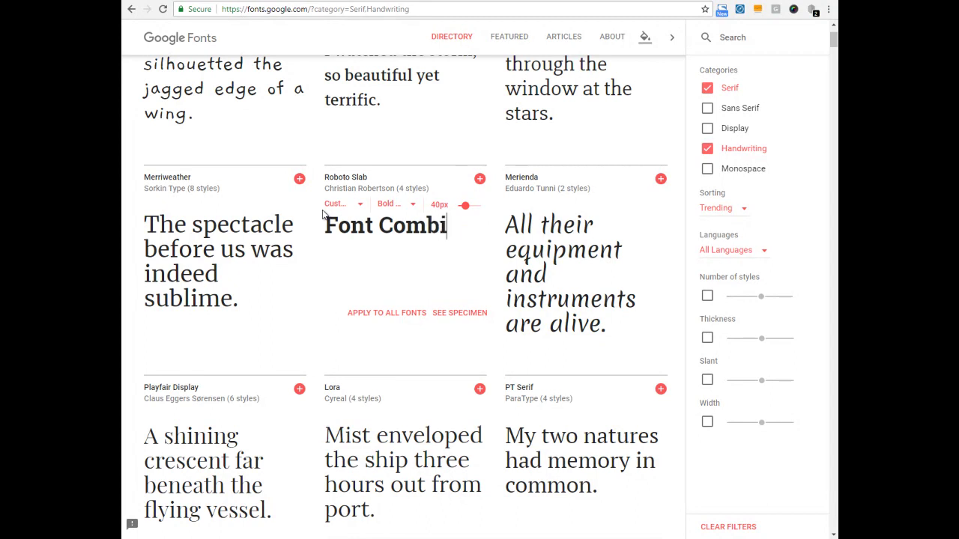
{"action": "type", "text": "nations"}
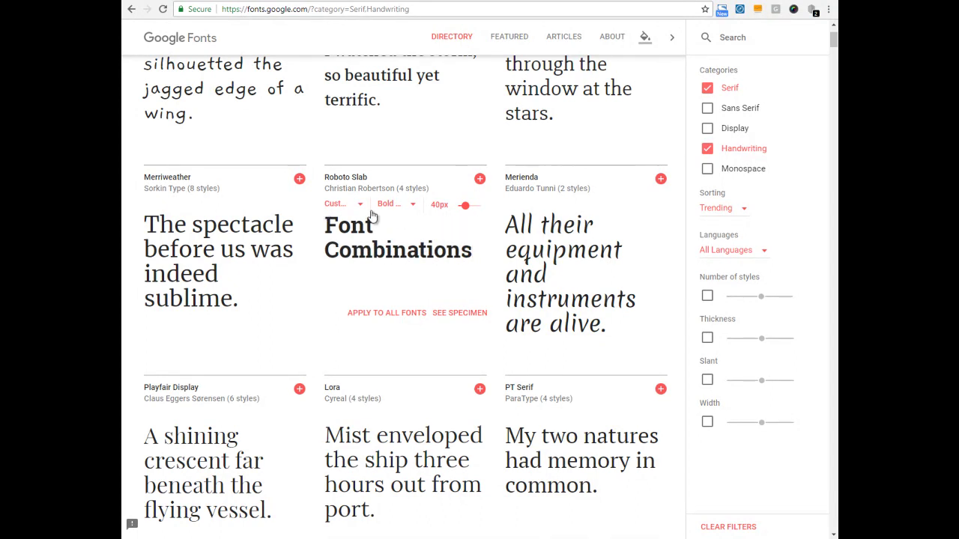
- Apply the 'Font Combinations' preview text from Roboto Slab to all fonts
{"action": "left_click", "coordinate": [376, 318]}
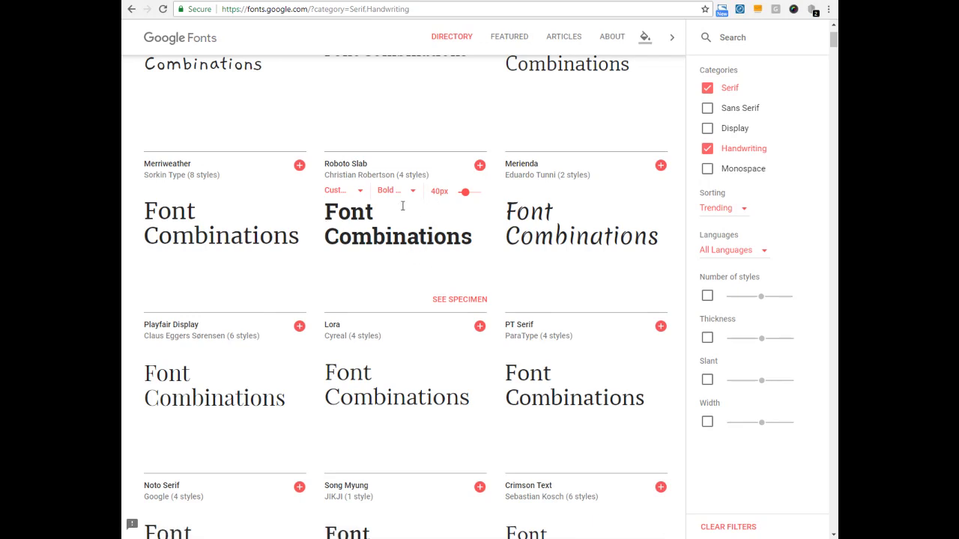
- Open the Roboto Slab specimen page and scroll down to its Styles section
{"action": "left_click", "coordinate": [456, 300]}
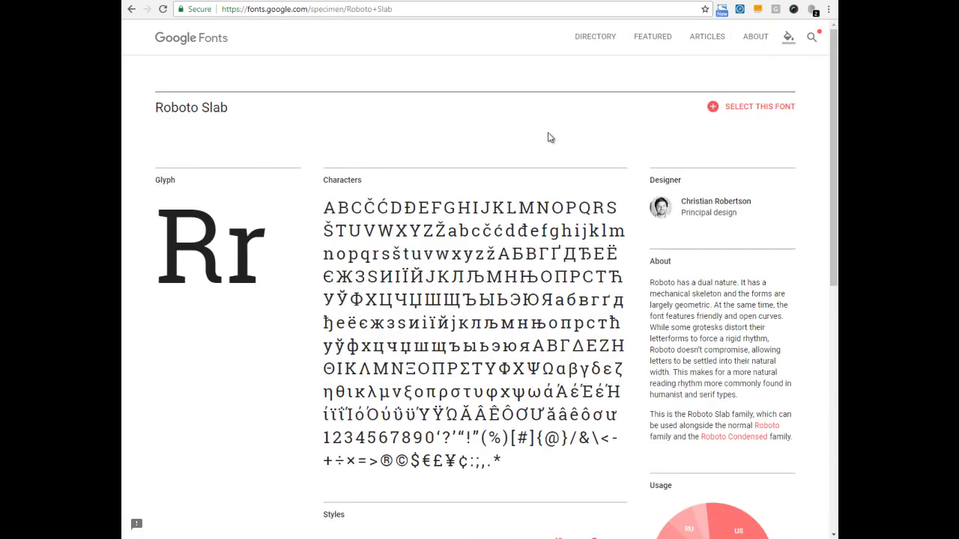
{"action": "scroll", "coordinate": [595, 331], "scroll_direction": "down", "scroll_amount": 1}
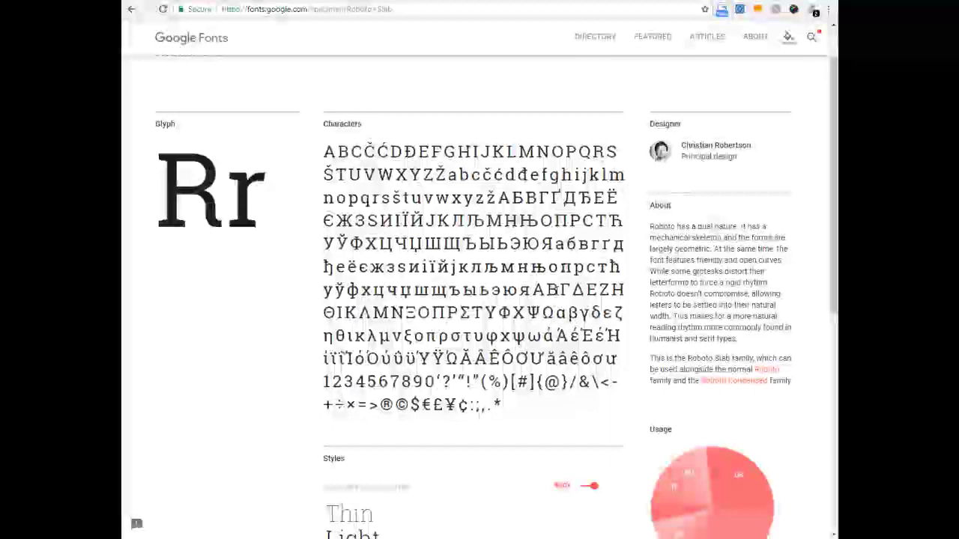
{"action": "scroll", "coordinate": [462, 368], "scroll_direction": "down", "scroll_amount": 2}
{"action": "scroll", "coordinate": [664, 316], "scroll_direction": "down", "scroll_amount": 1}
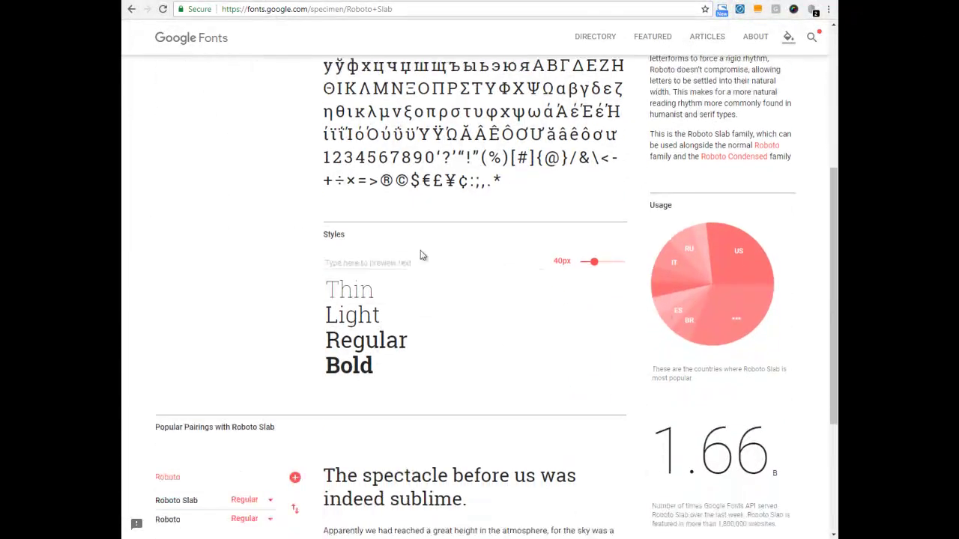
- Preview 'Font Combinations' in the Styles section and enlarge it with the size slider
{"action": "left_click", "coordinate": [353, 259]}
{"action": "type", "text": "Font Com"}
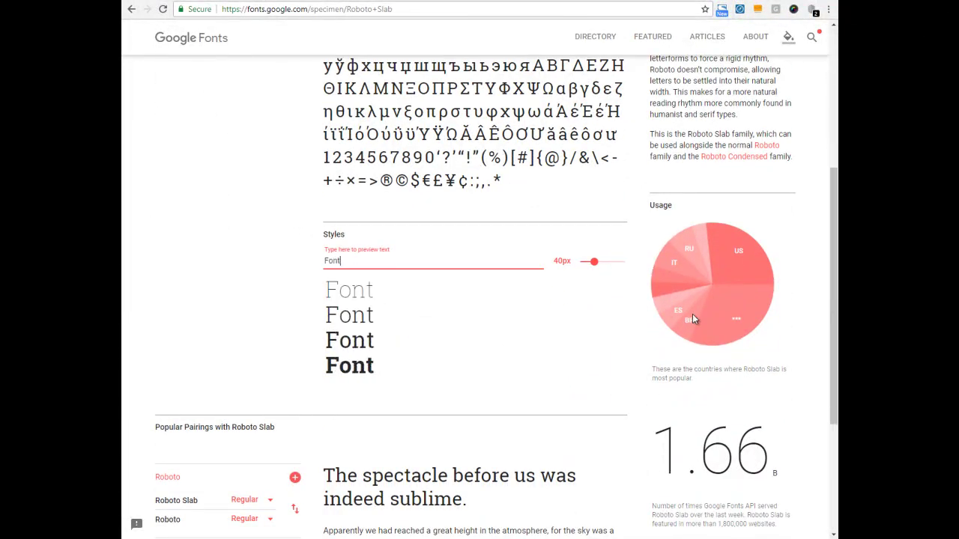
{"action": "type", "text": "bination"}
{"action": "type", "text": "s"}
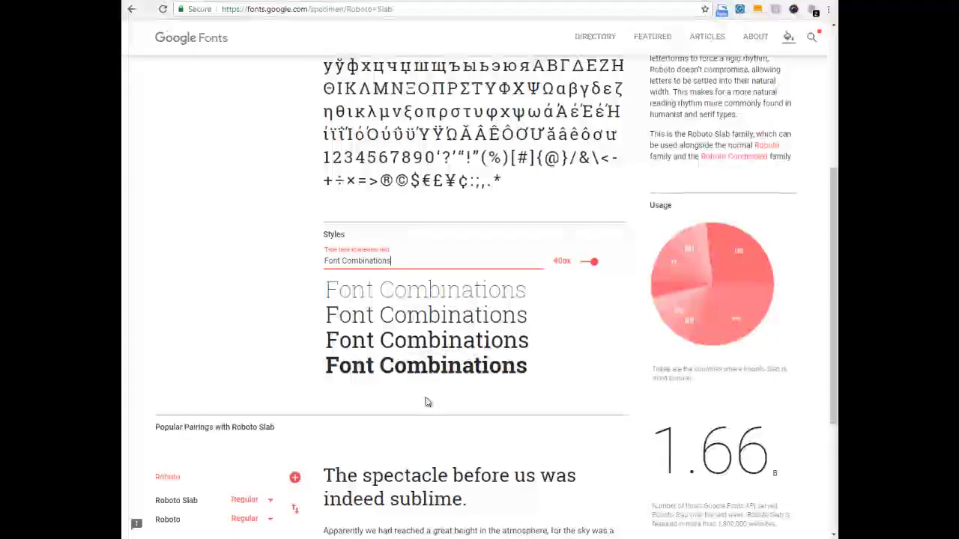
{"action": "mouse_move", "coordinate": [597, 267]}
{"action": "left_mouse_down"}
{"action": "mouse_move", "coordinate": [608, 267]}
{"action": "mouse_move", "coordinate": [596, 268]}
{"action": "left_mouse_up"}
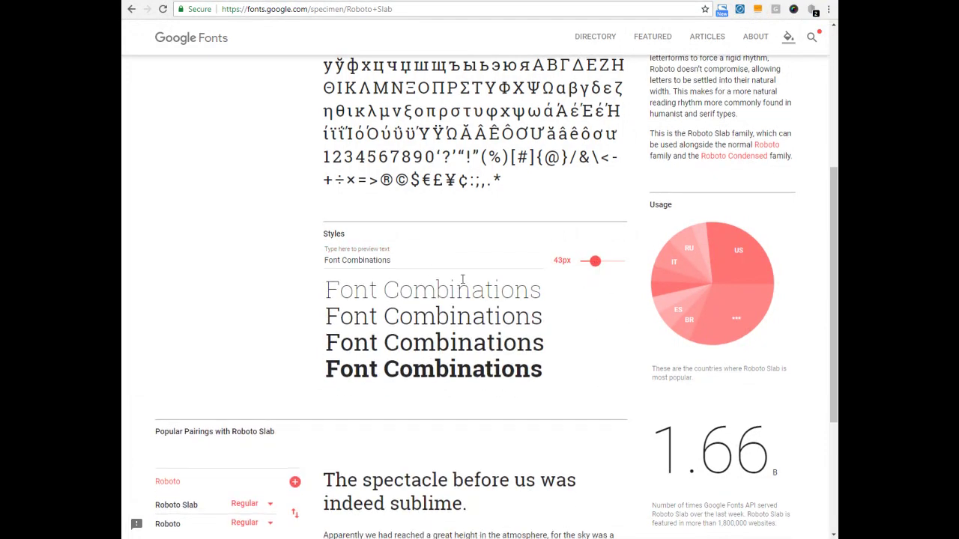
{"action": "scroll", "coordinate": [753, 167], "scroll_direction": "down", "scroll_amount": 3}
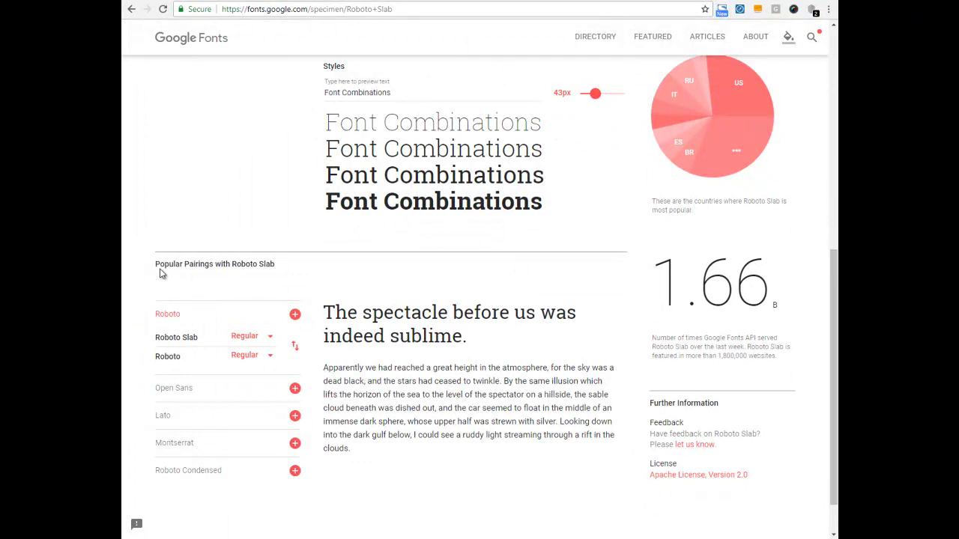
{"action": "triple_click", "coordinate": [128, 260]}
{"action": "left_click", "coordinate": [126, 259]}
{"action": "left_click_drag", "start_coordinate": [323, 314], "coordinate": [473, 348]}
{"action": "left_click", "coordinate": [474, 348]}
{"action": "left_click_drag", "start_coordinate": [323, 373], "coordinate": [371, 451]}
{"action": "left_click", "coordinate": [372, 452]}
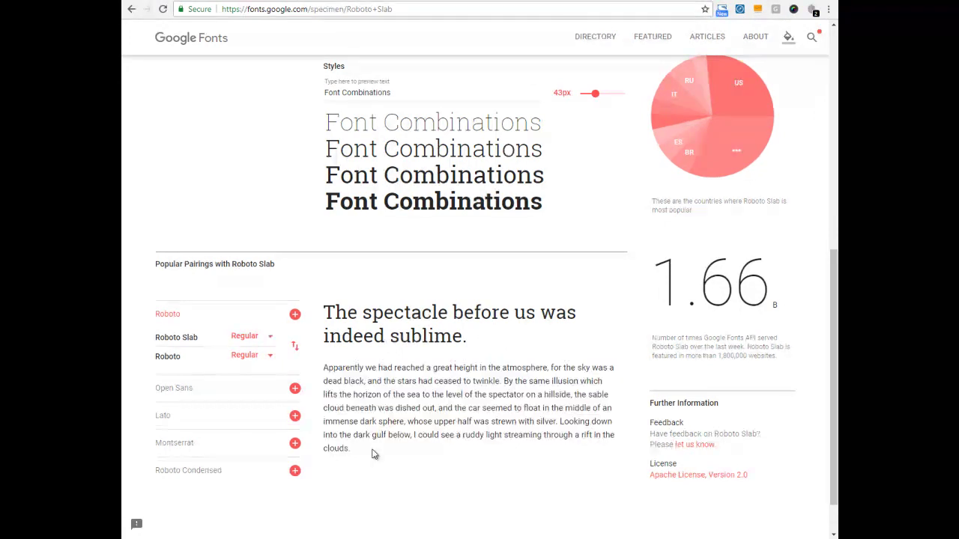
{"action": "left_click", "coordinate": [295, 349]}
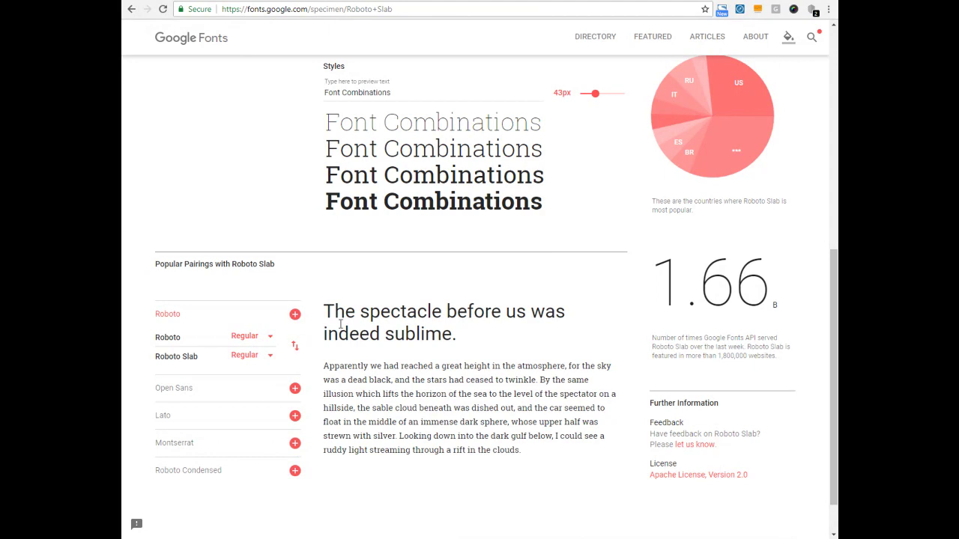
{"action": "left_click_drag", "start_coordinate": [333, 310], "coordinate": [469, 334]}
{"action": "left_click_drag", "start_coordinate": [412, 365], "coordinate": [454, 425]}
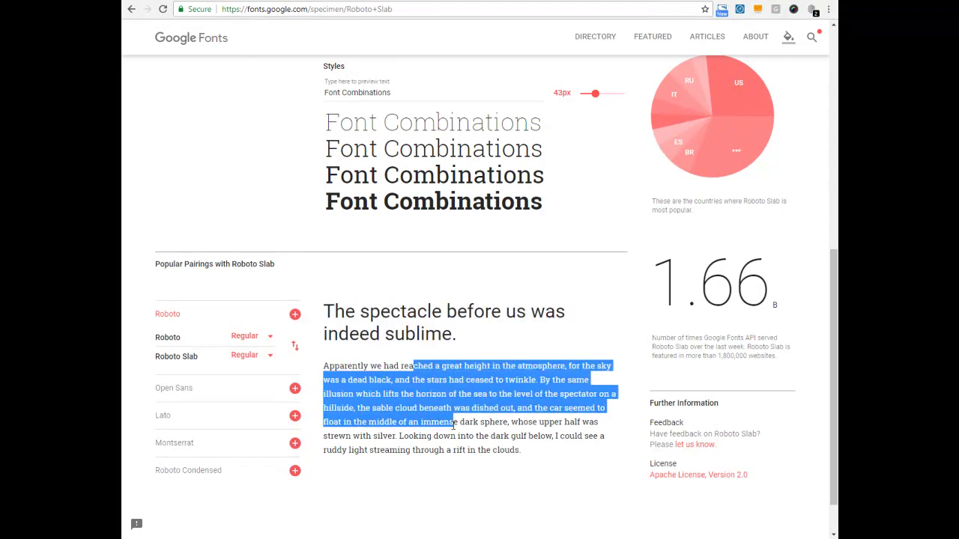
{"action": "left_click", "coordinate": [295, 347]}
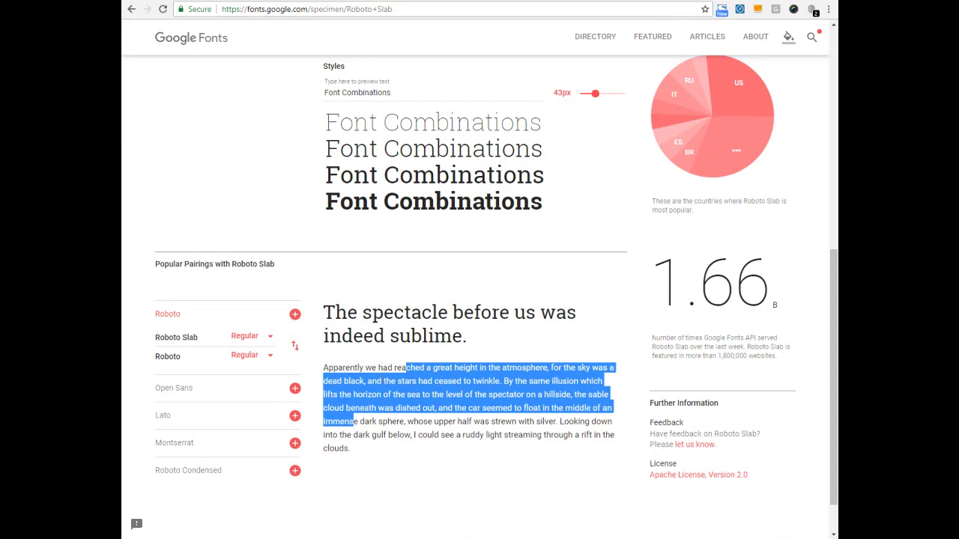
{"action": "left_click", "coordinate": [384, 379]}
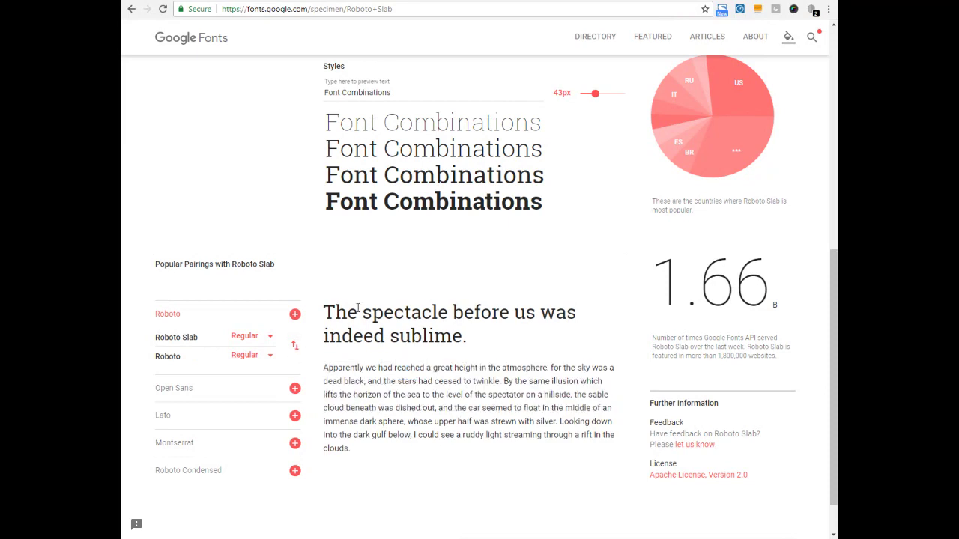
- Preview Roboto Slab paired with Open Sans, making the Roboto Slab headline Bold
{"action": "left_click", "coordinate": [189, 390]}
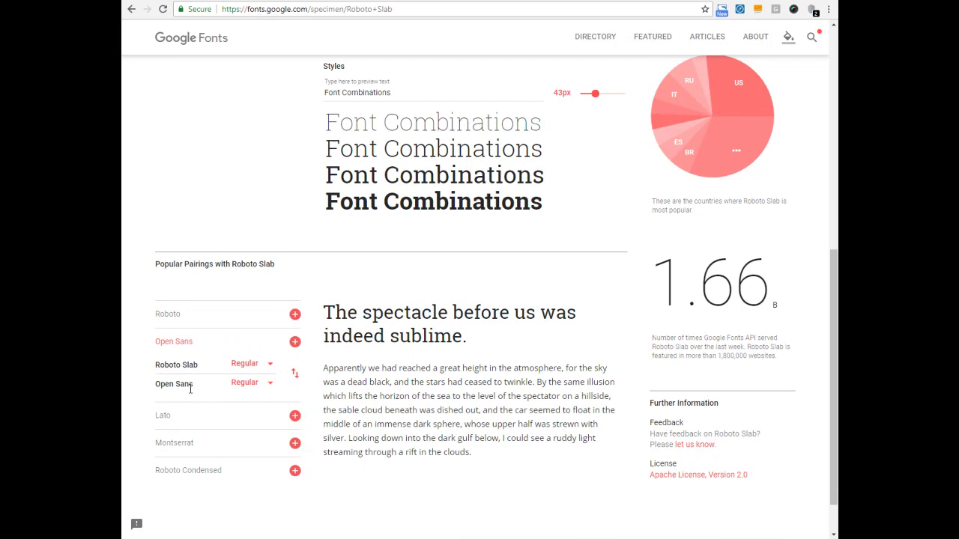
{"action": "left_click", "coordinate": [254, 365]}
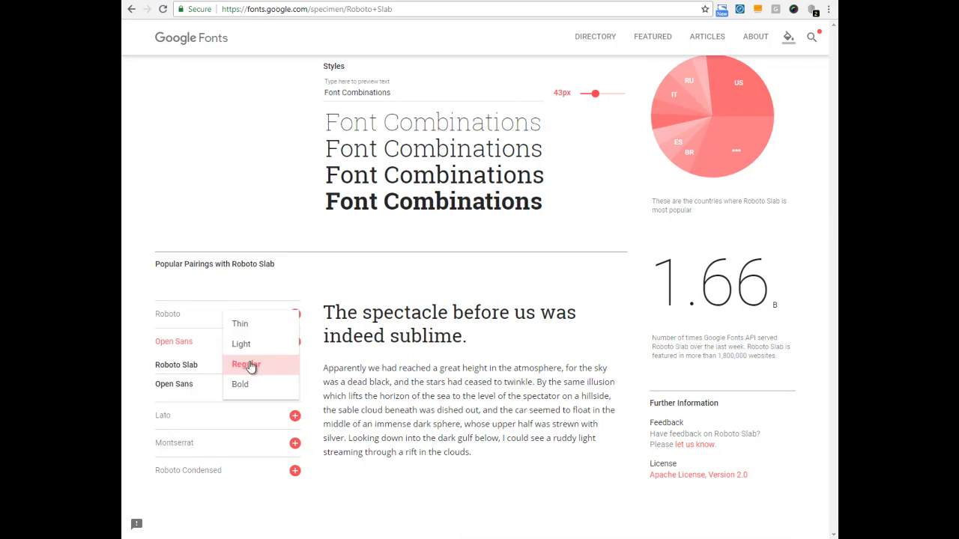
{"action": "left_click", "coordinate": [251, 386]}
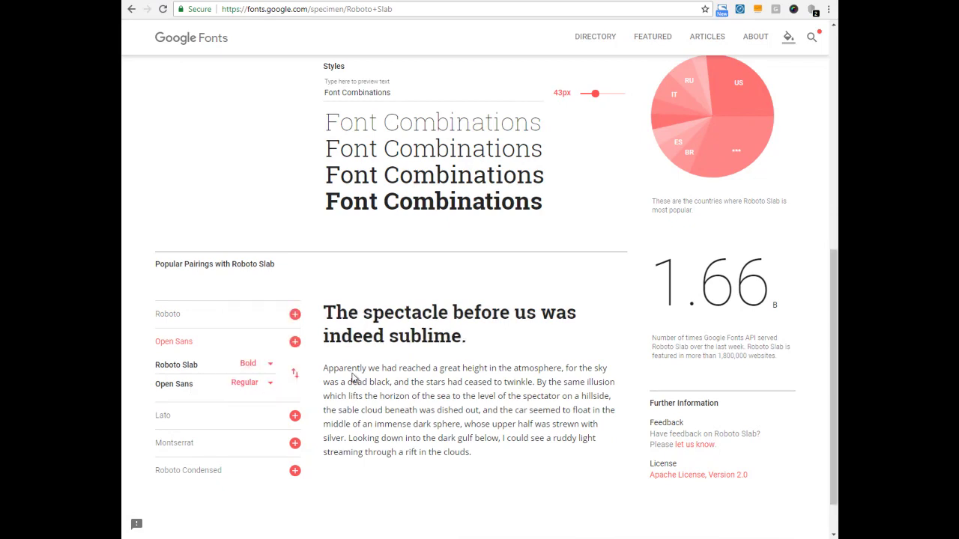
{"action": "left_click_drag", "start_coordinate": [325, 322], "coordinate": [501, 454]}
{"action": "left_click", "coordinate": [501, 454]}
- Switch to the Lato pairing, set the Roboto Slab headline to Bold, and inspect the sample text
{"action": "left_click", "coordinate": [165, 417]}
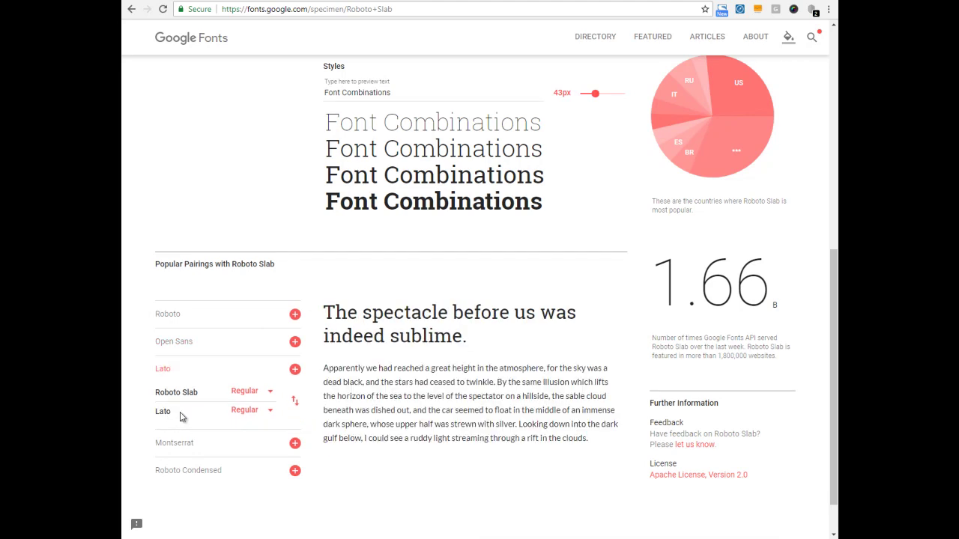
{"action": "left_click", "coordinate": [273, 394]}
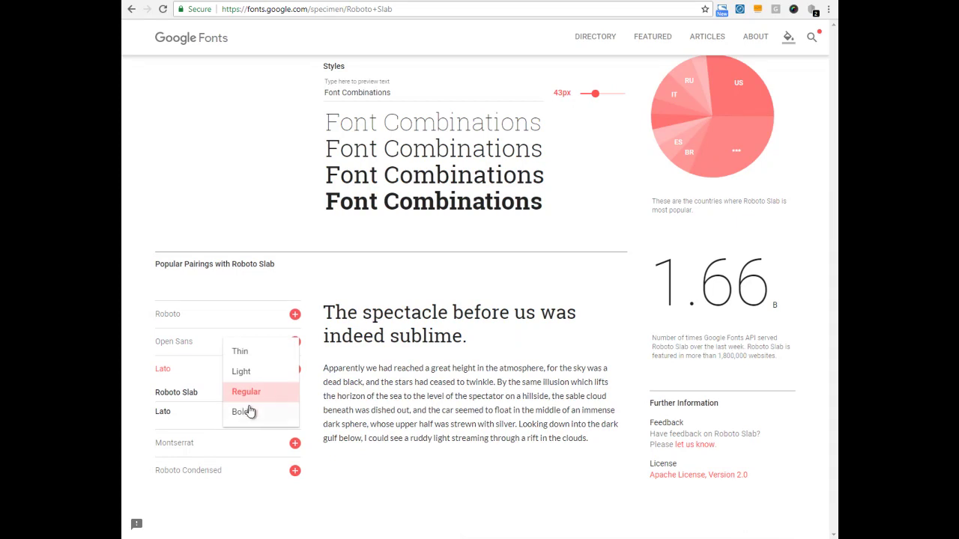
{"action": "left_click", "coordinate": [252, 412]}
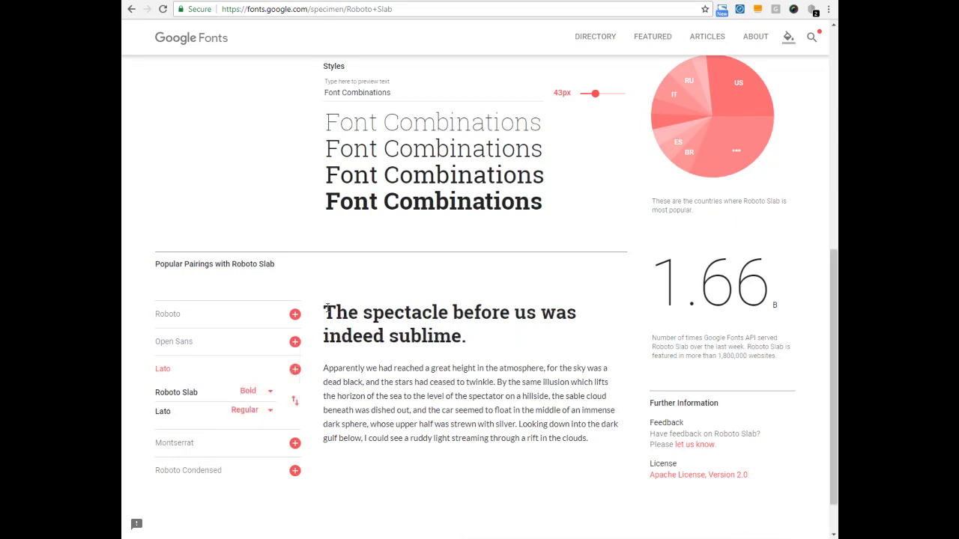
{"action": "left_click_drag", "start_coordinate": [325, 311], "coordinate": [480, 340]}
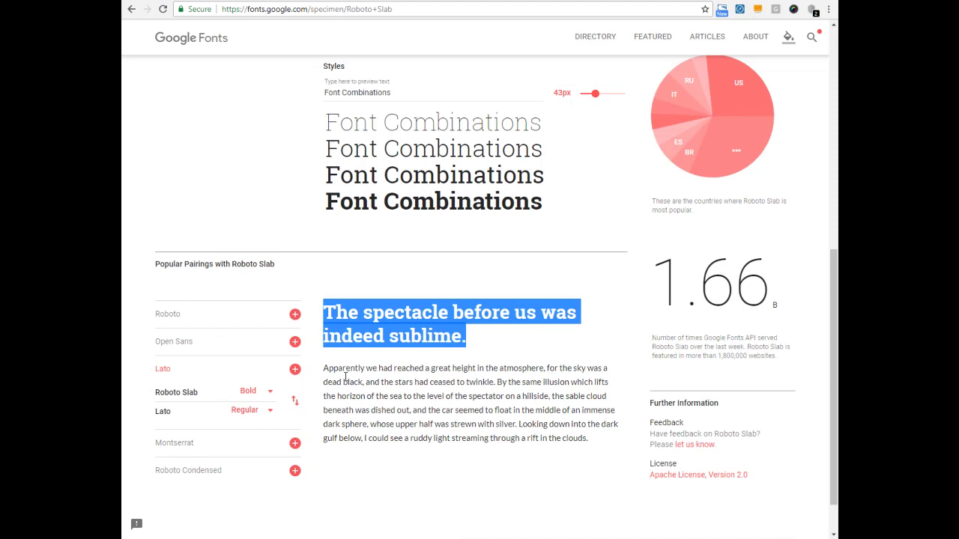
{"action": "left_click_drag", "start_coordinate": [325, 368], "coordinate": [600, 440]}
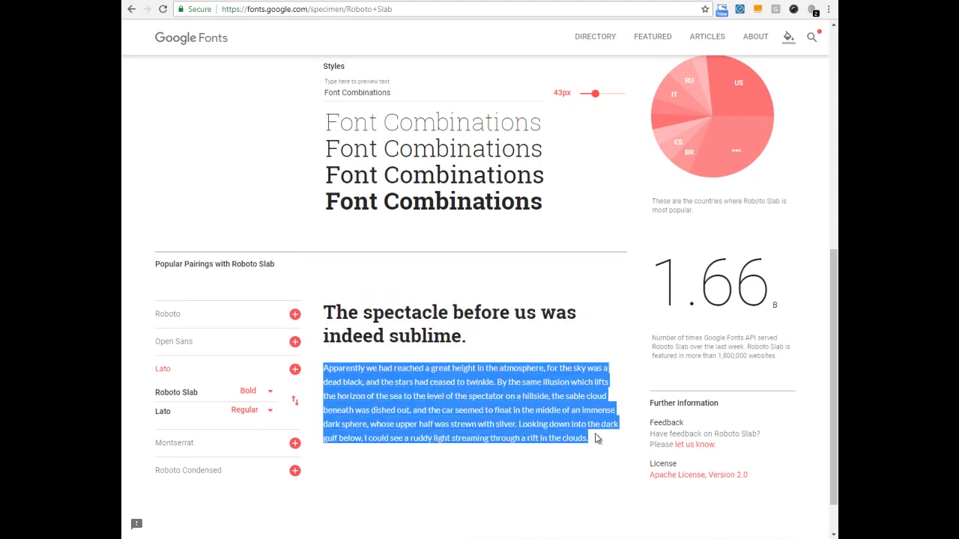
{"action": "left_click", "coordinate": [599, 442]}
- Compare the Montserrat and Roboto Condensed pairings, then settle back on Roboto Slab with Lato
{"action": "left_click", "coordinate": [189, 443]}
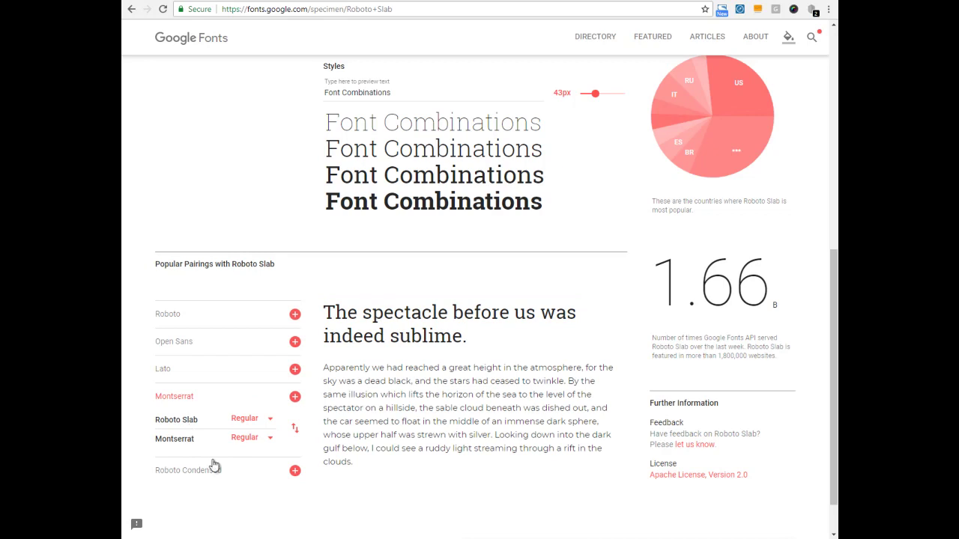
{"action": "left_click", "coordinate": [200, 472]}
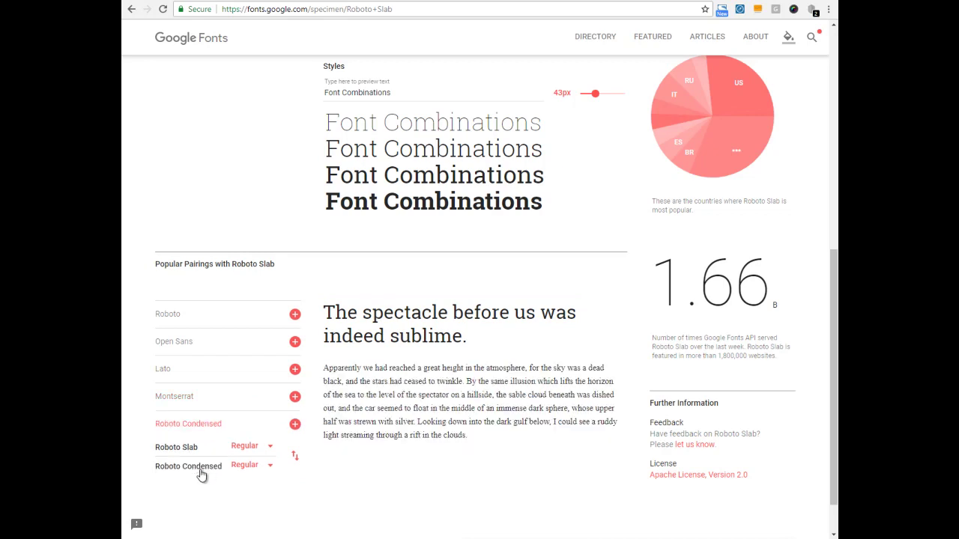
{"action": "left_click", "coordinate": [182, 370]}
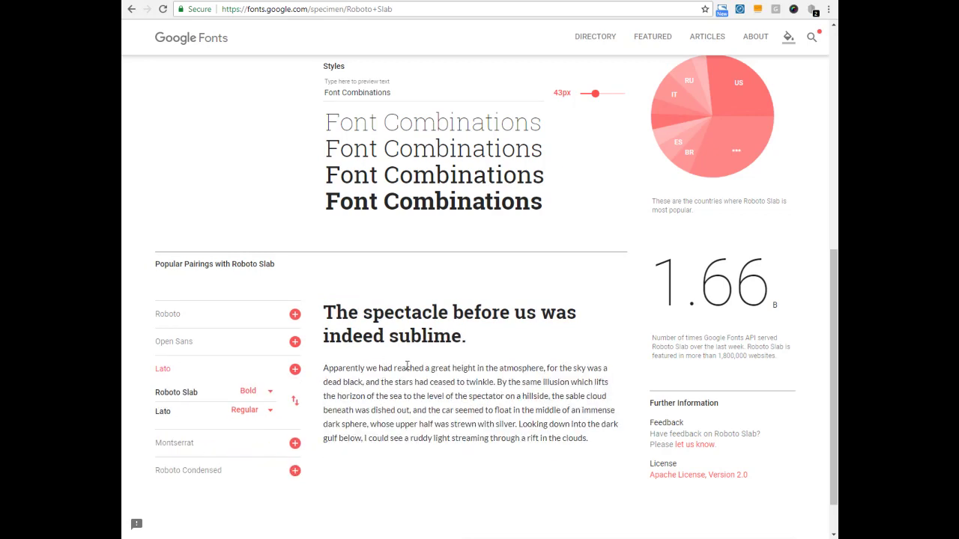
{"action": "left_click_drag", "start_coordinate": [323, 314], "coordinate": [608, 439]}
{"action": "left_click", "coordinate": [609, 439]}
- Return to the full directory of 878 families via the Google Fonts logo
{"action": "left_click", "coordinate": [172, 42]}
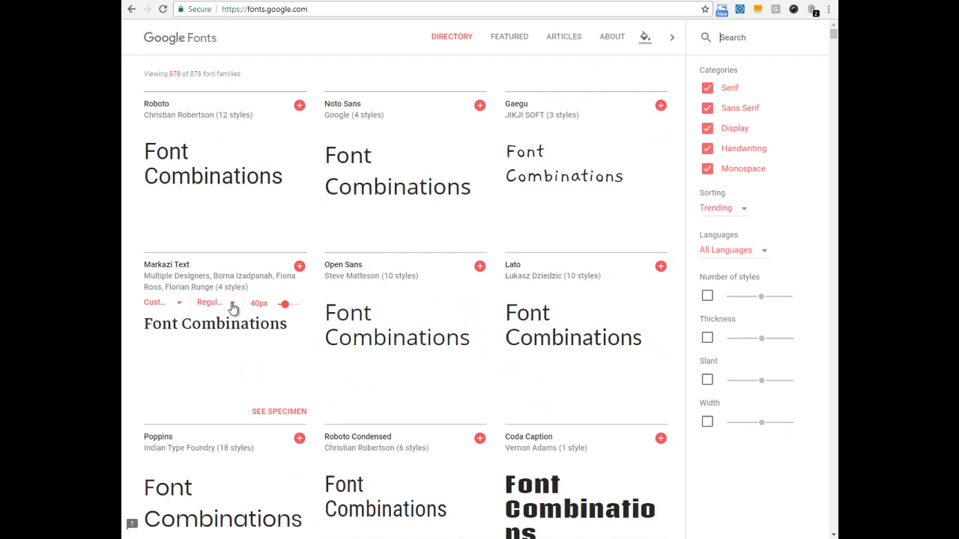